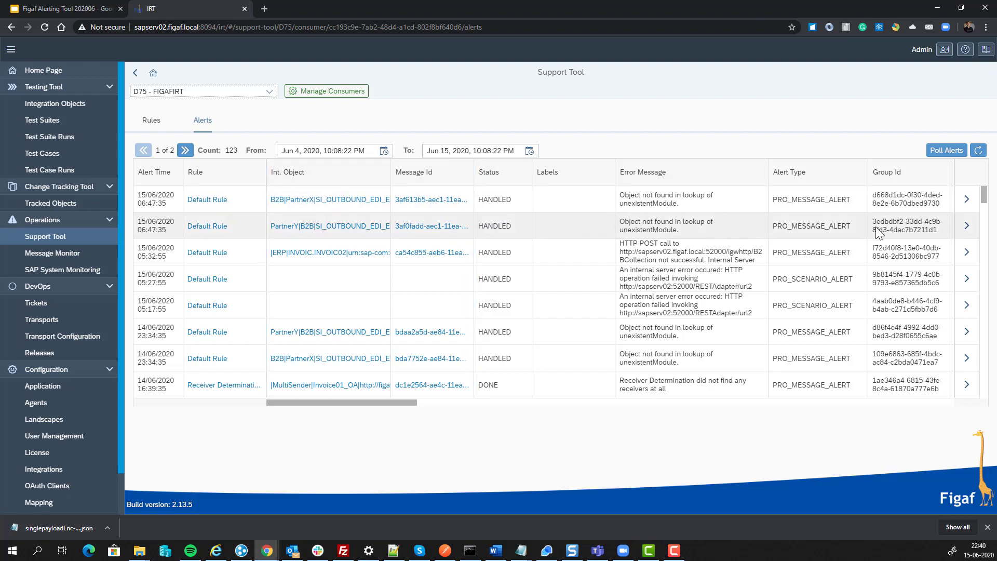
- Open the second unexistentModule lookup alert and review its XML metadata and messagePayload.xml attachment
left_click(967, 227)
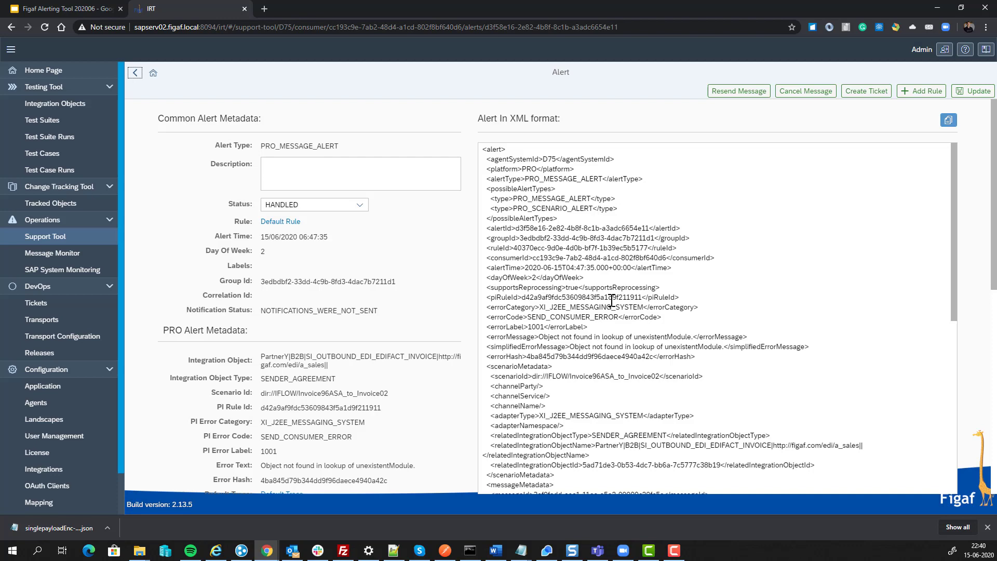
scroll(613, 302, "down", 3)
scroll(613, 302, "down", 2)
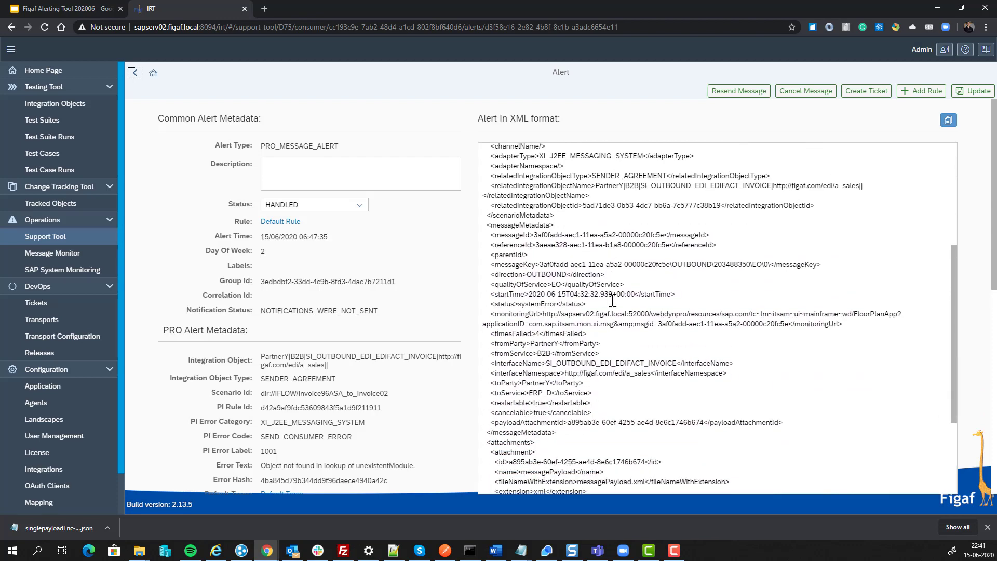
scroll(613, 302, "down", 3)
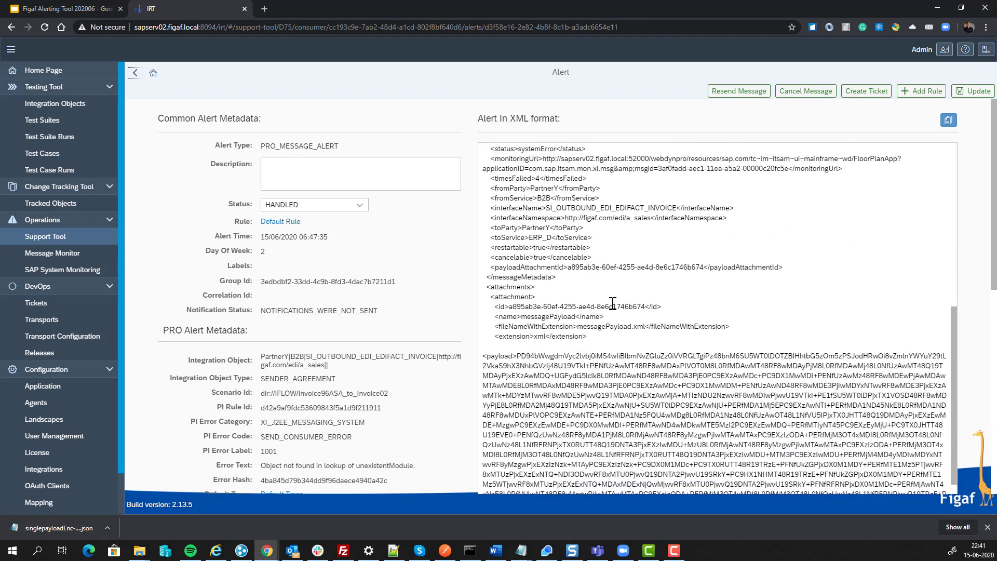
scroll(613, 302, "down", 2)
scroll(613, 299, "up", 9)
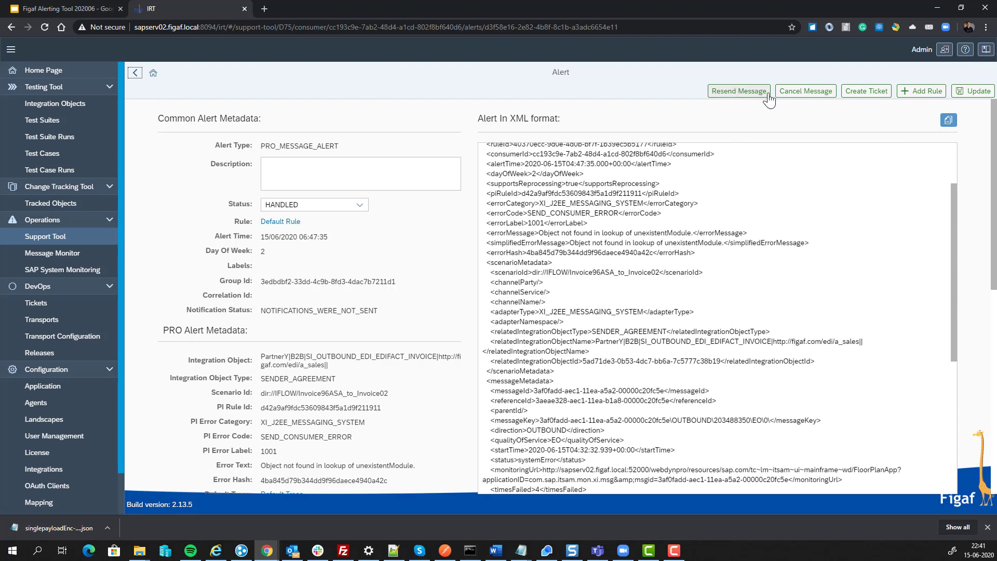
- Create a new Support Tool rule based on this alert
left_click(913, 92)
key("Escape")
left_click(299, 166)
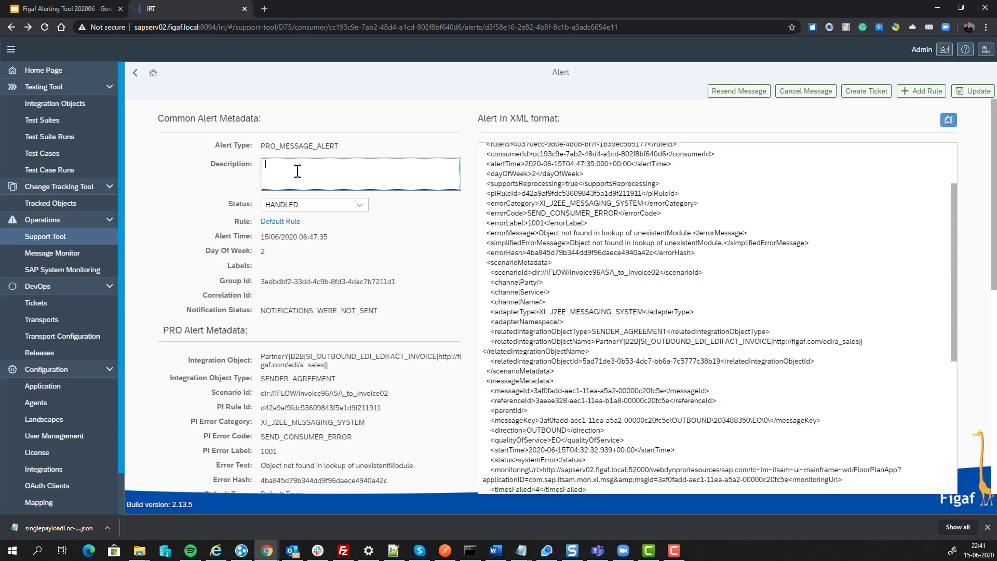
left_click(920, 91)
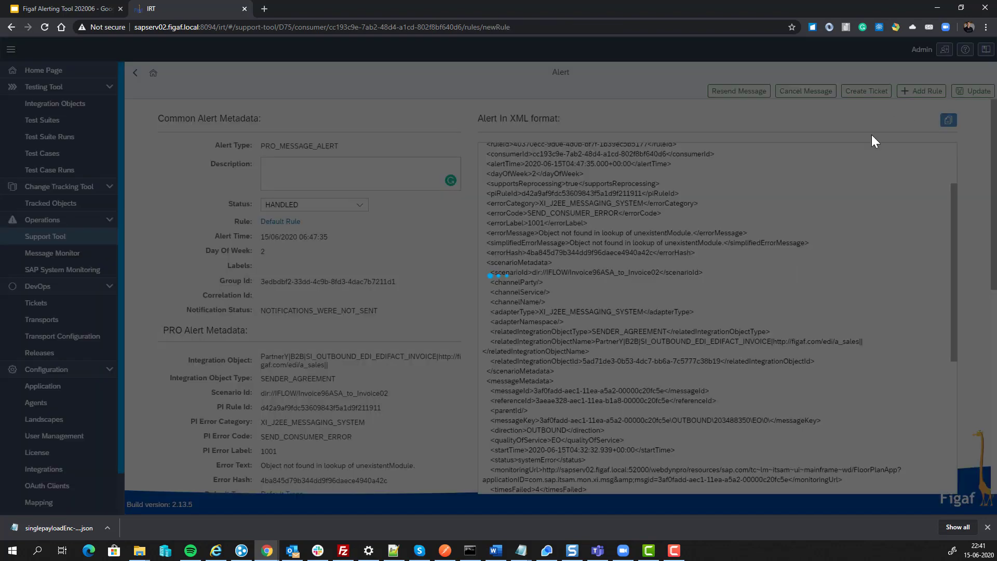
- Title the rule 'Remove the module' and give it step number 50
left_click(340, 148)
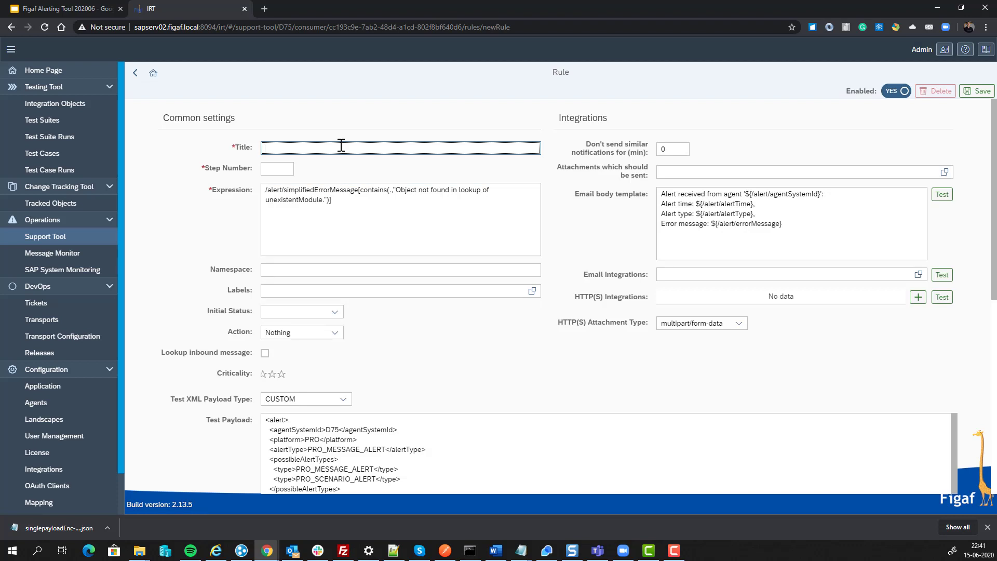
type("Remove the module")
key("Tab")
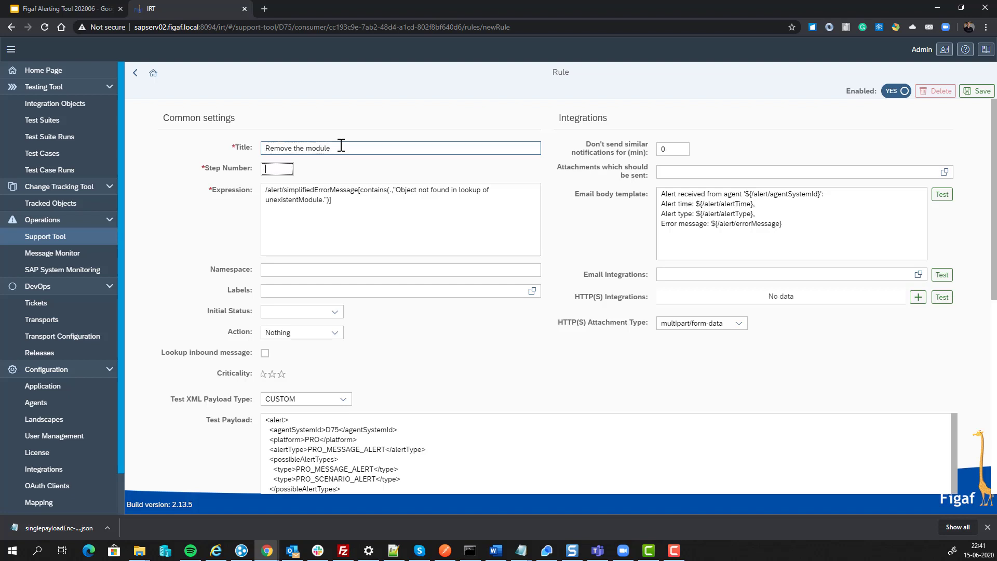
type("50")
- Append the title 'Remove the module' on a new line of the email body template
left_click(729, 242)
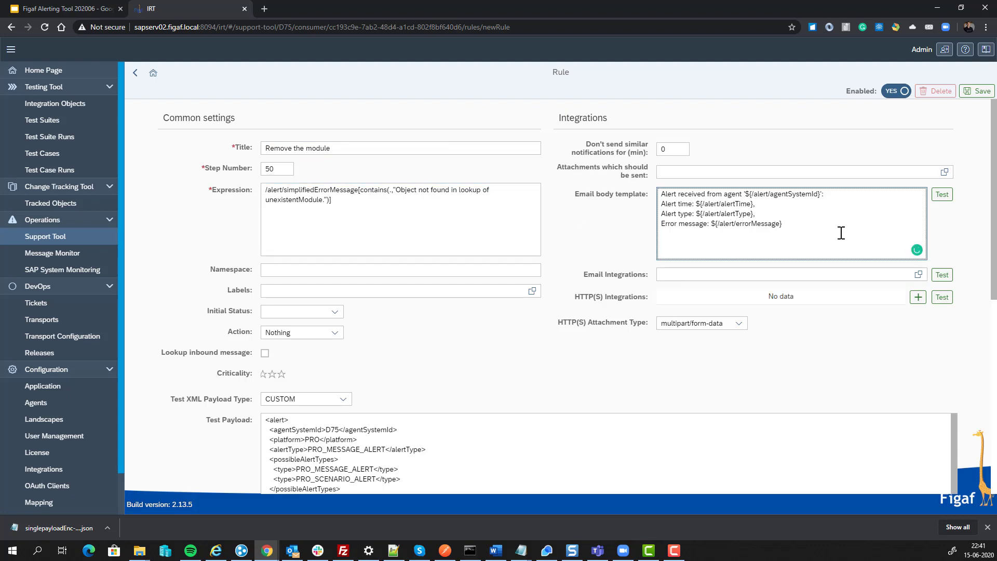
triple_click(414, 150)
key("ctrl+c")
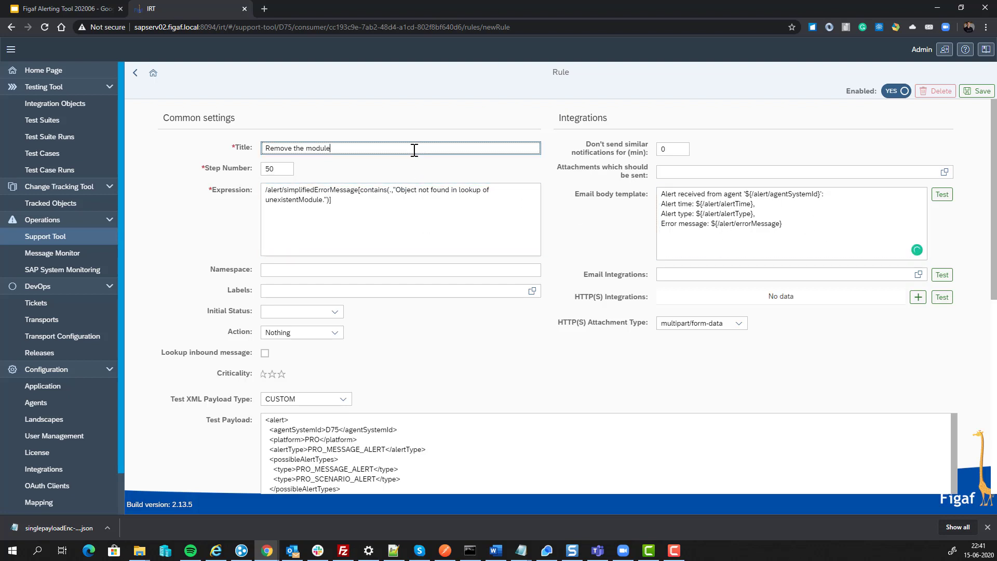
left_click(668, 243)
key("Return")
key("Return")
key("ctrl+v")
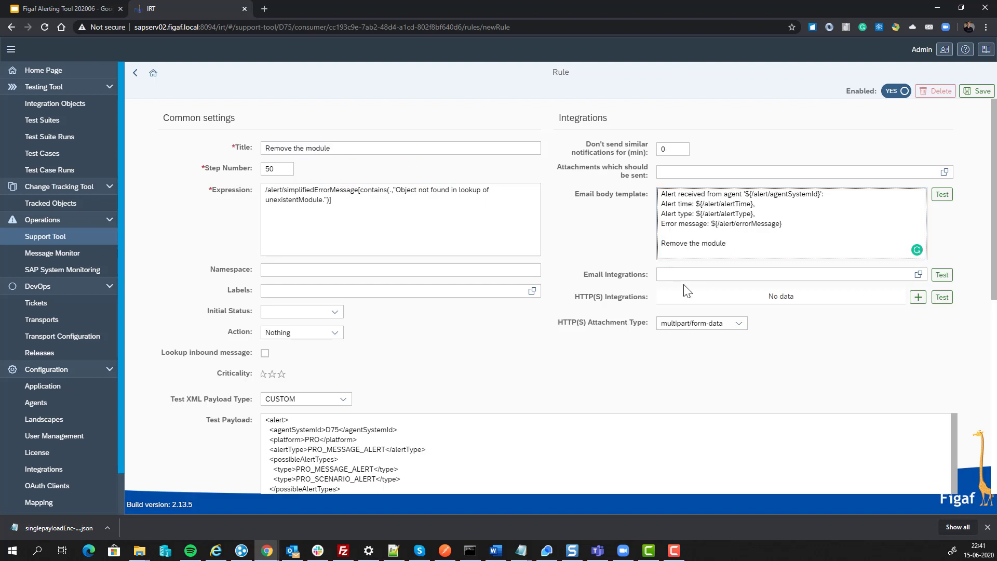
left_click(757, 277)
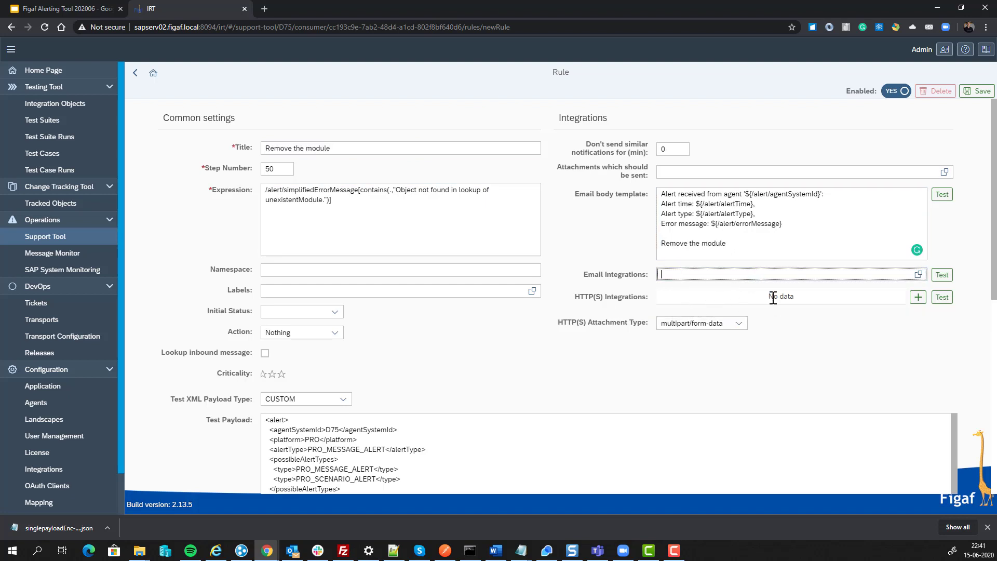
- Set the rule's Initial Status to DONE and its Action to Cancel
left_click(337, 312)
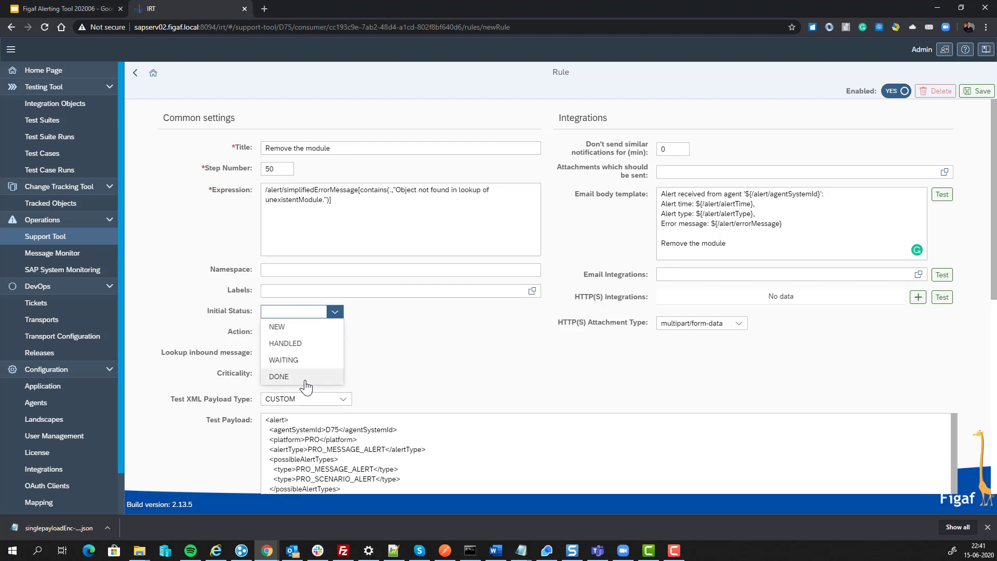
left_click(306, 377)
left_click(333, 333)
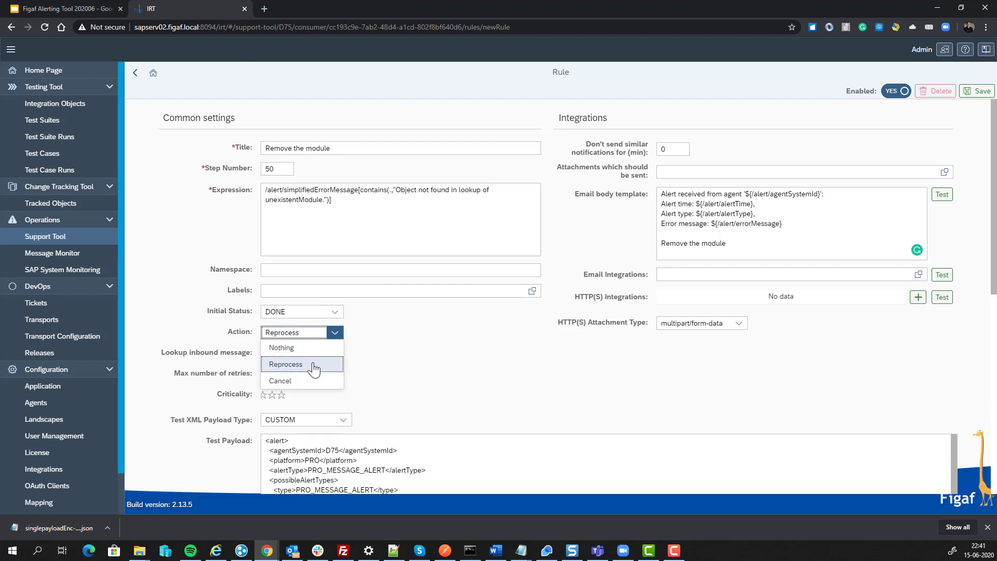
left_click(315, 364)
left_click(335, 335)
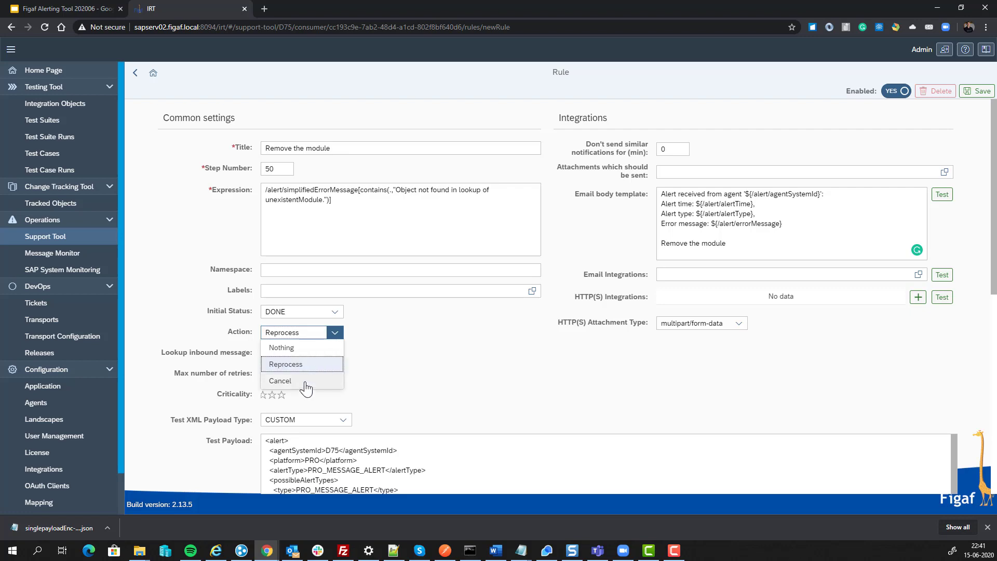
left_click(307, 382)
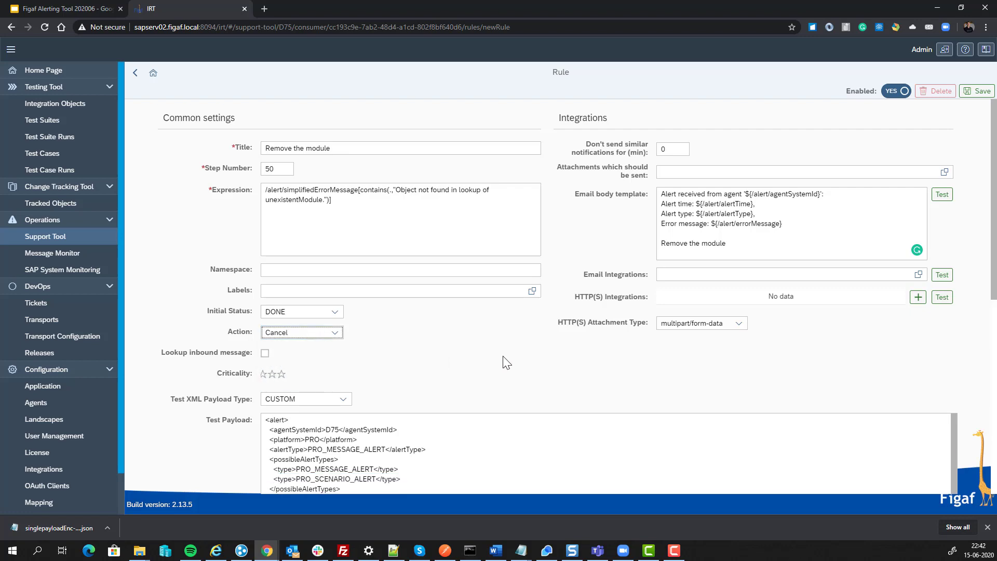
scroll(515, 359, "down", 4)
- Save the 'Remove the module' rule, confirm the success message, and return to the alert page
left_click(979, 93)
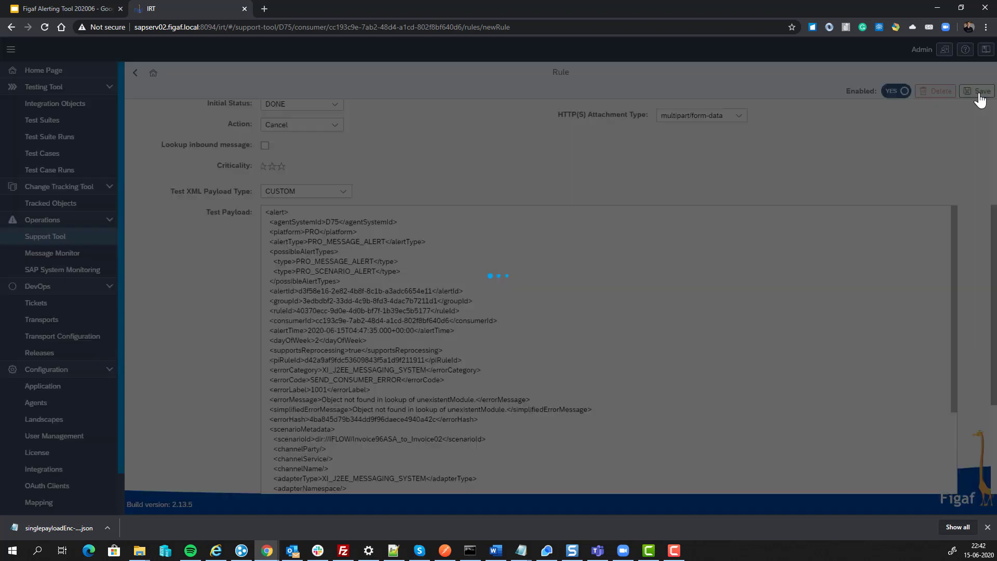
left_click(567, 302)
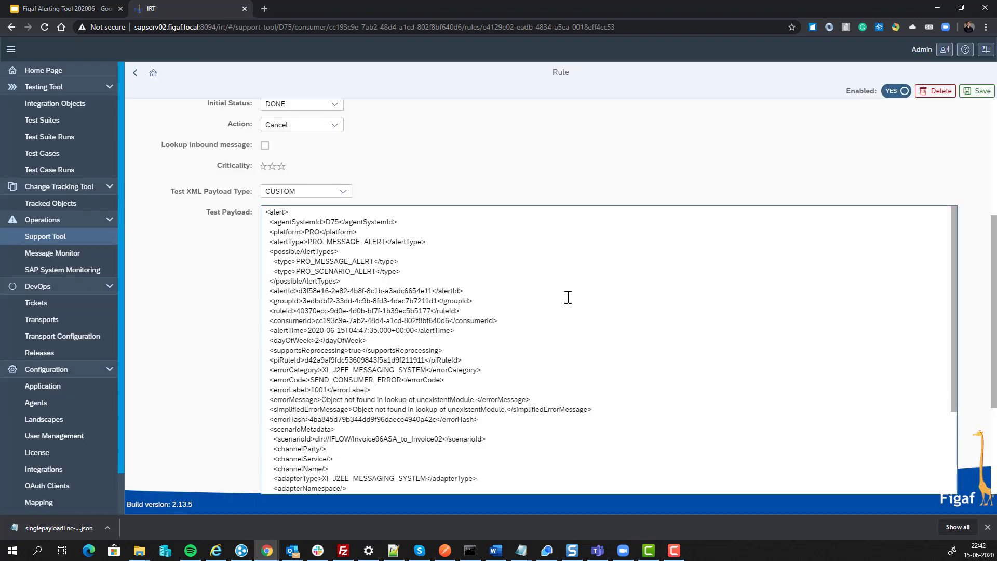
scroll(612, 189, "up", 4)
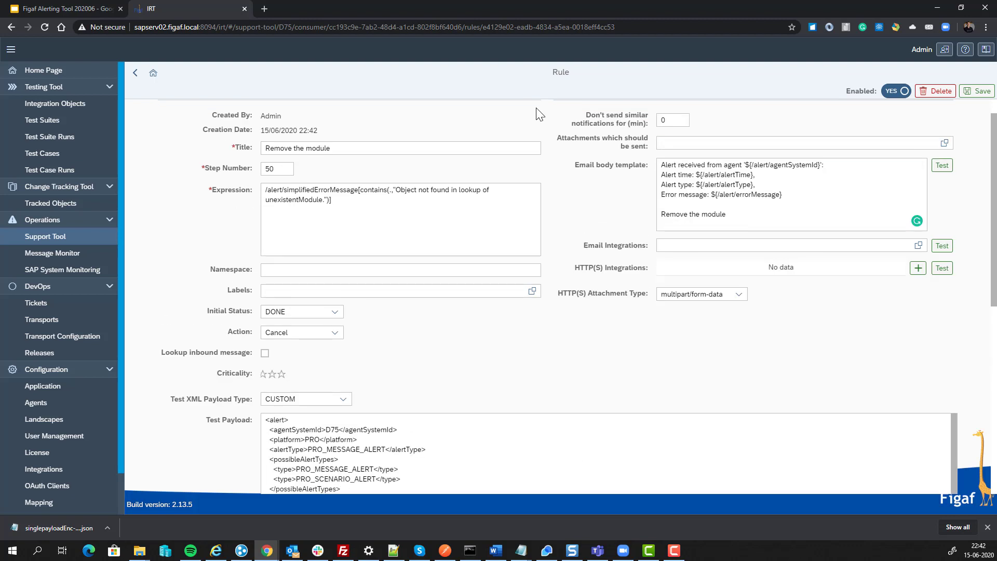
left_click(135, 73)
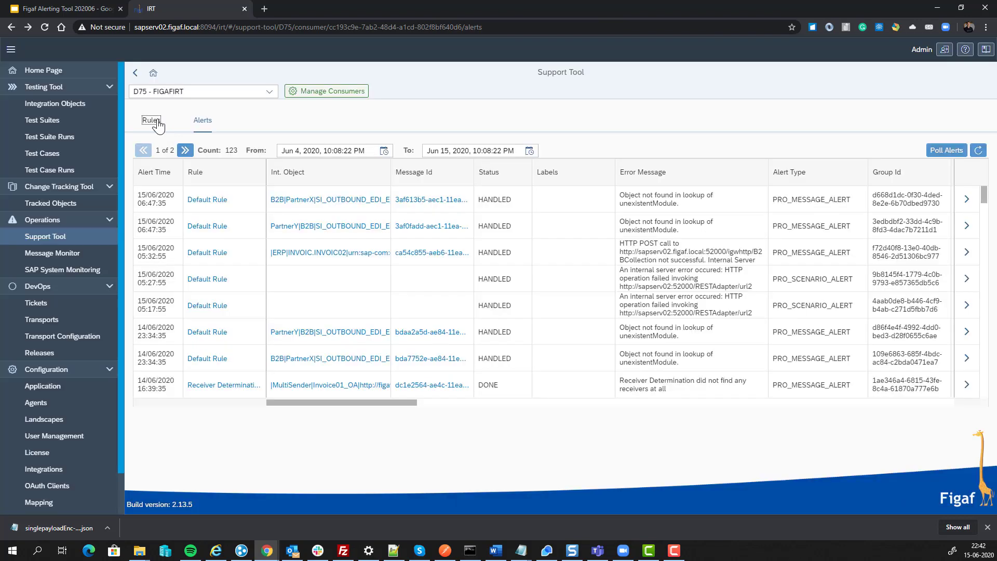
- Show the Support Tool Rules list, with 'Remove the module' at step 50 and action CANCEL
left_click(151, 121)
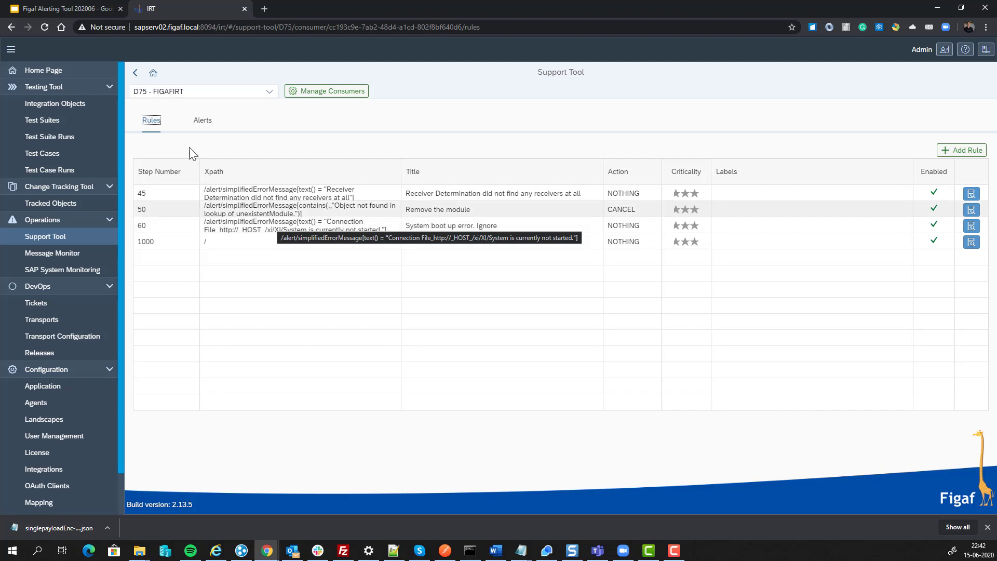
- Switch back to the Support Tool Alerts list
left_click(210, 121)
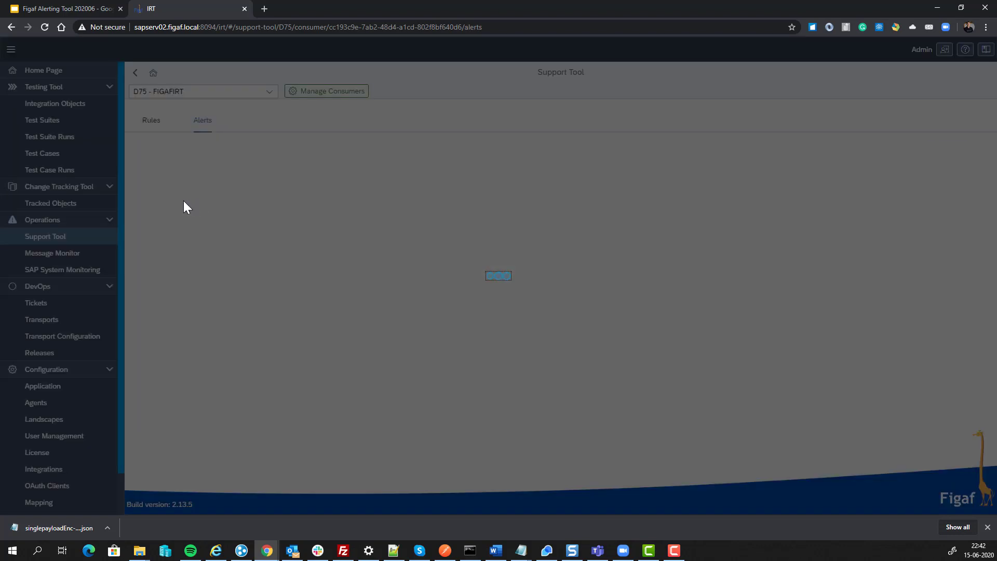